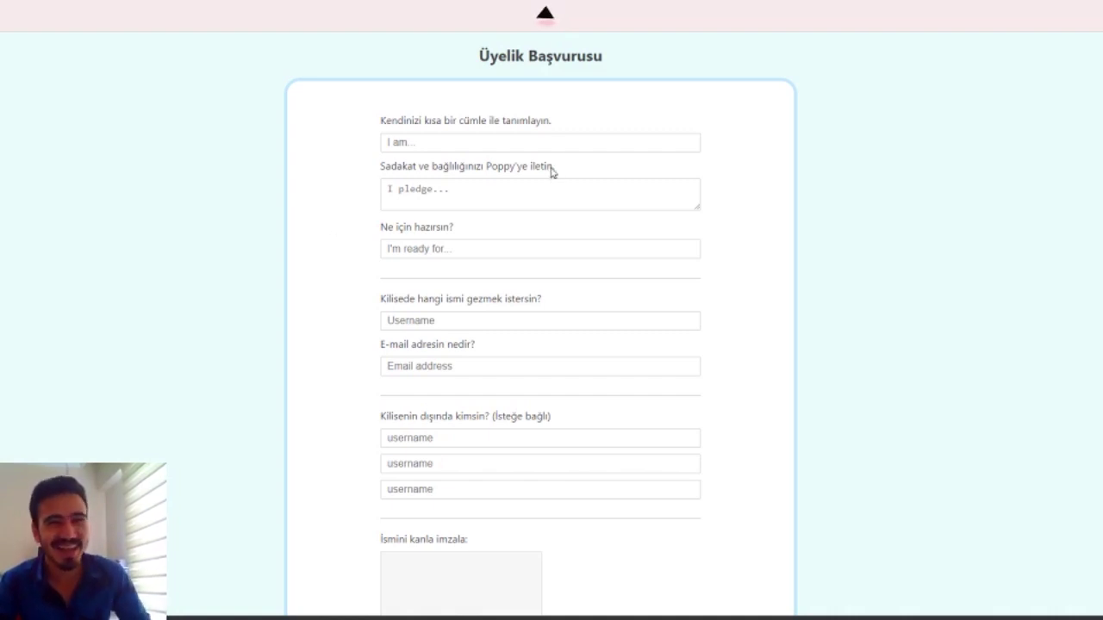
Step: Enter "I'm YouTuber" as the one-sentence self-description
{"action": "left_click", "coordinate": [456, 144]}
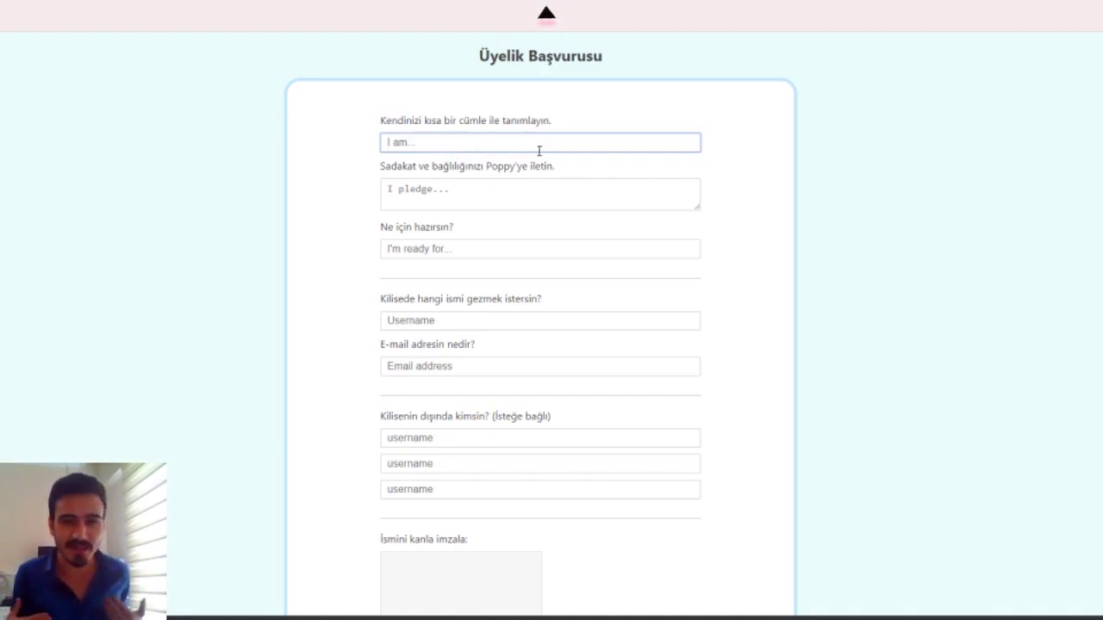
{"action": "type", "text": "I"}
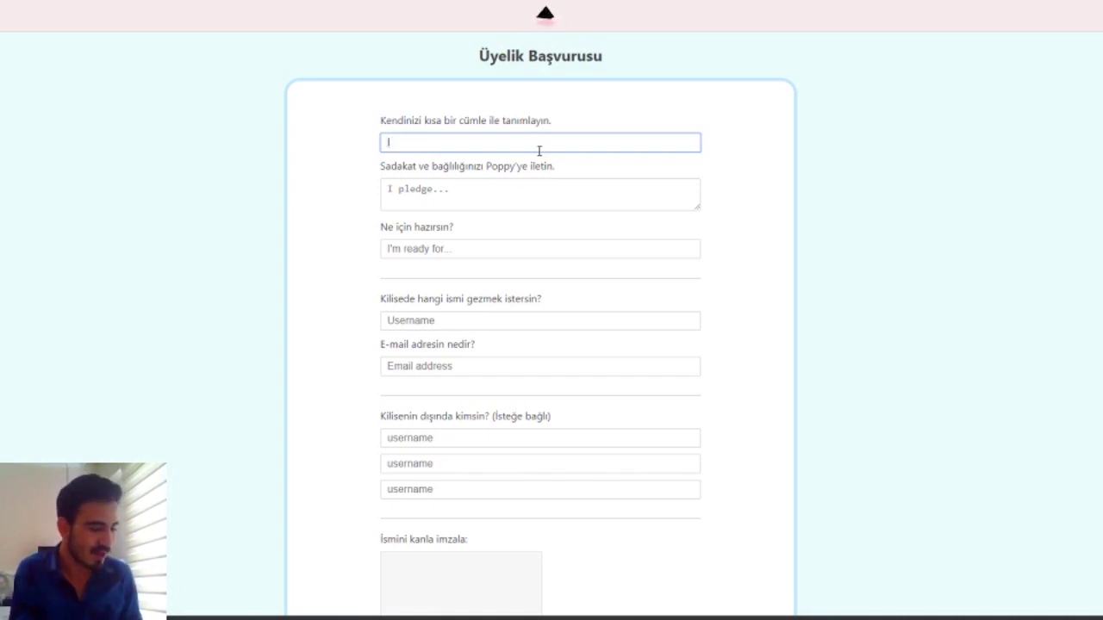
{"action": "type", "text": "'m"}
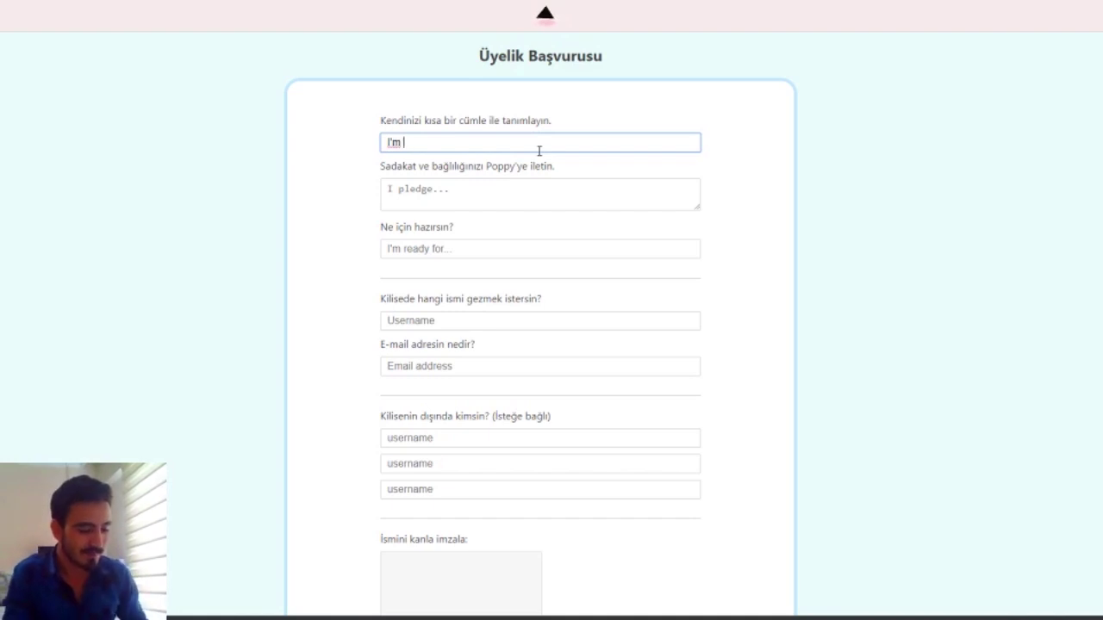
{"action": "type", "text": "Yo"}
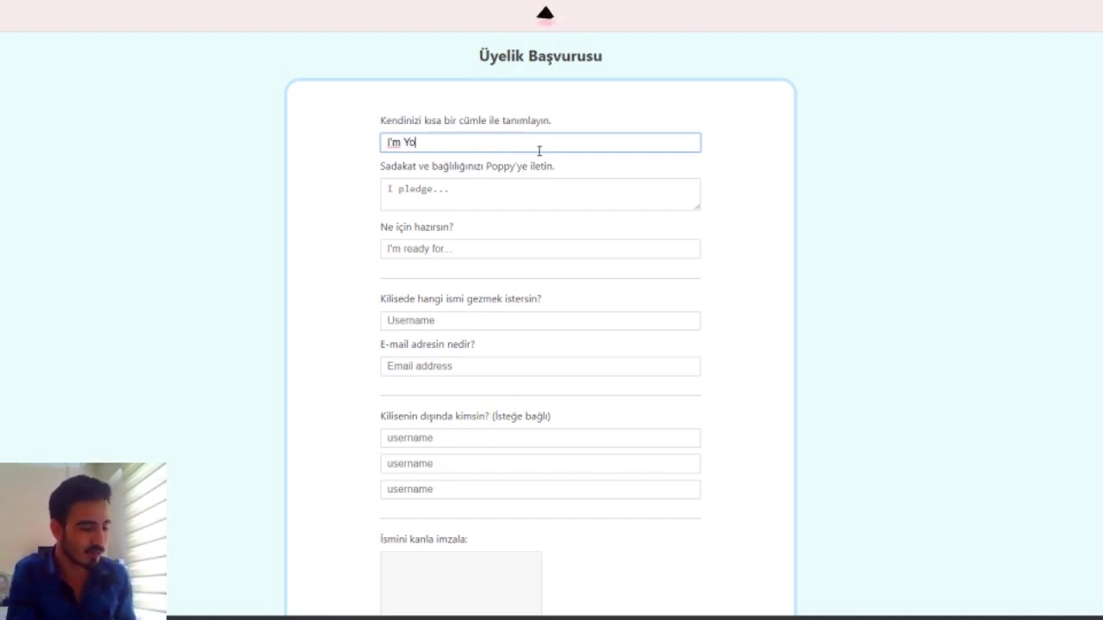
{"action": "type", "text": "uTuber"}
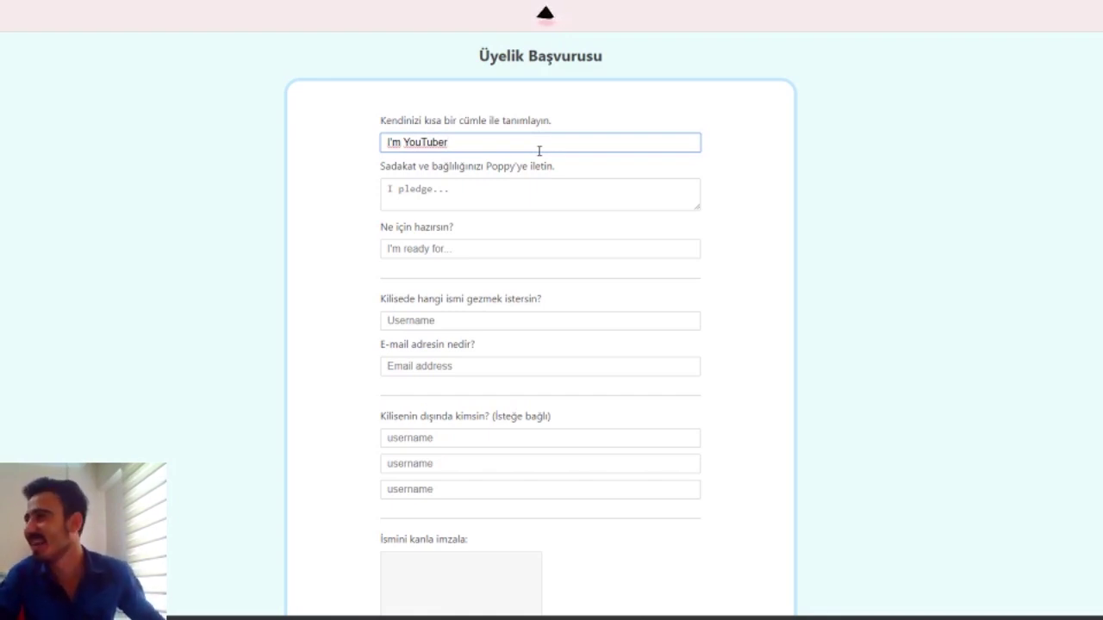
Step: Write "accayip sadakatım vede cok pisss bağlıyım" as the loyalty pledge
{"action": "left_click", "coordinate": [473, 198]}
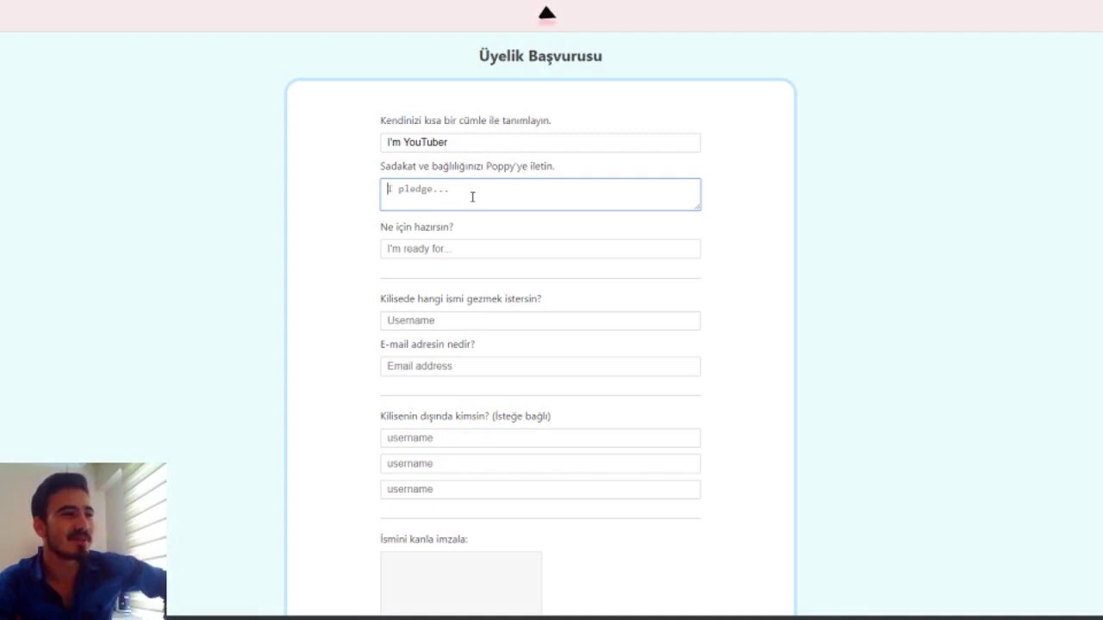
{"action": "type", "text": "ac"}
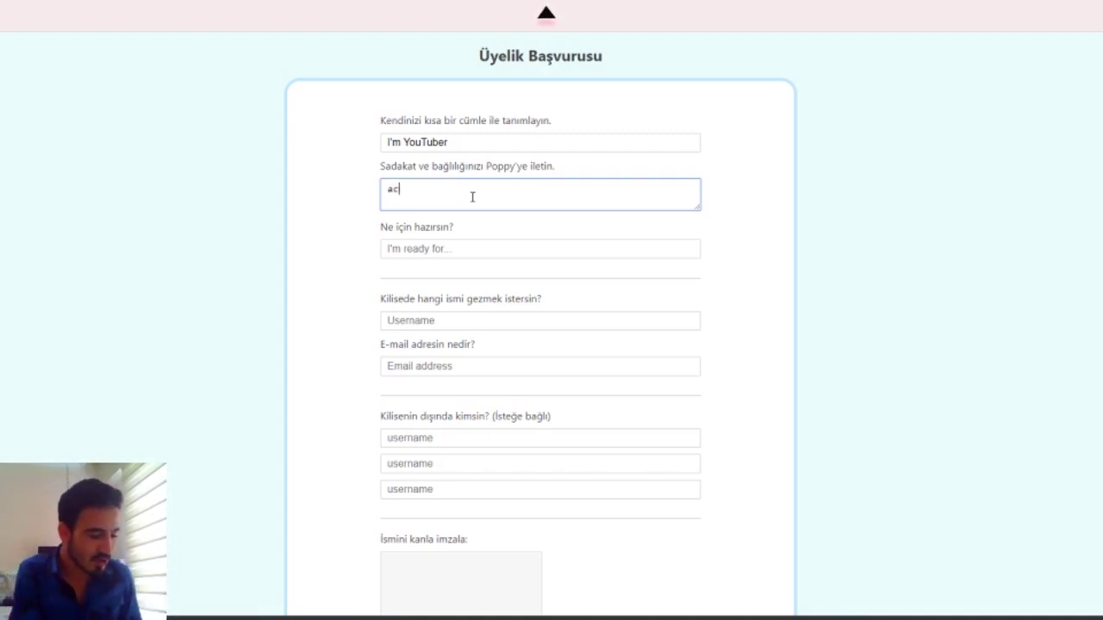
{"action": "type", "text": "cayip sa"}
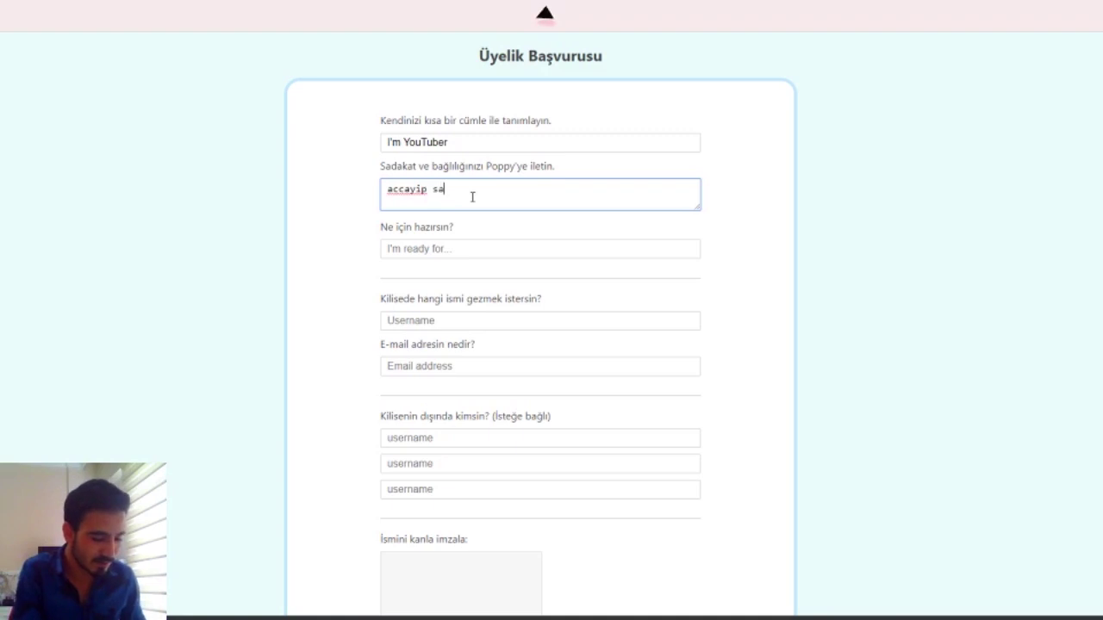
{"action": "type", "text": "dakatım "}
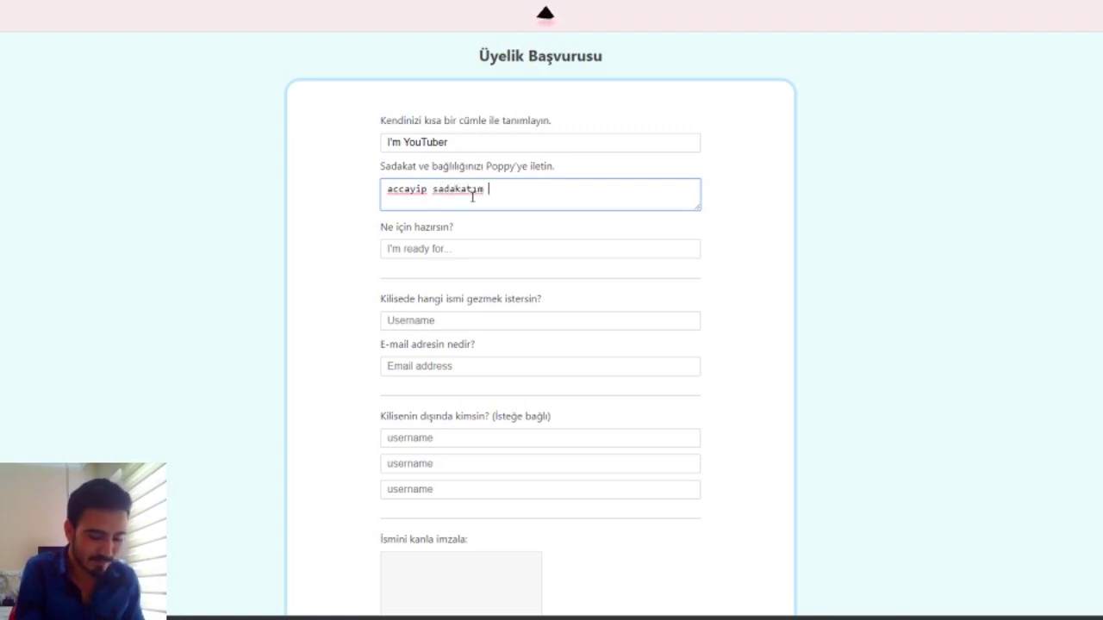
{"action": "type", "text": "vede c"}
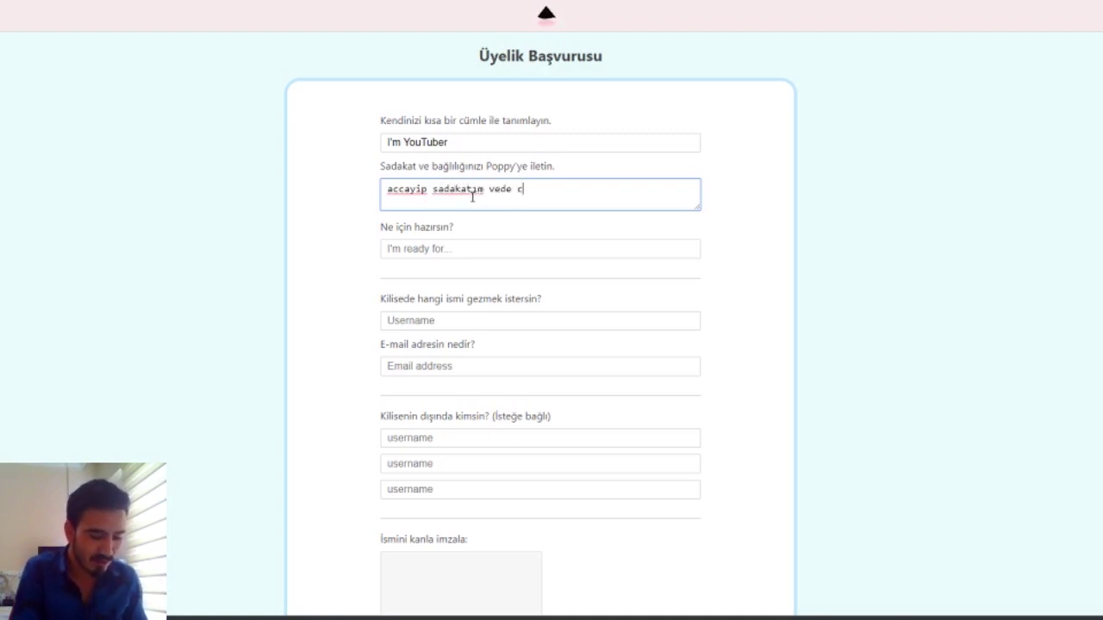
{"action": "type", "text": "ok pisss "}
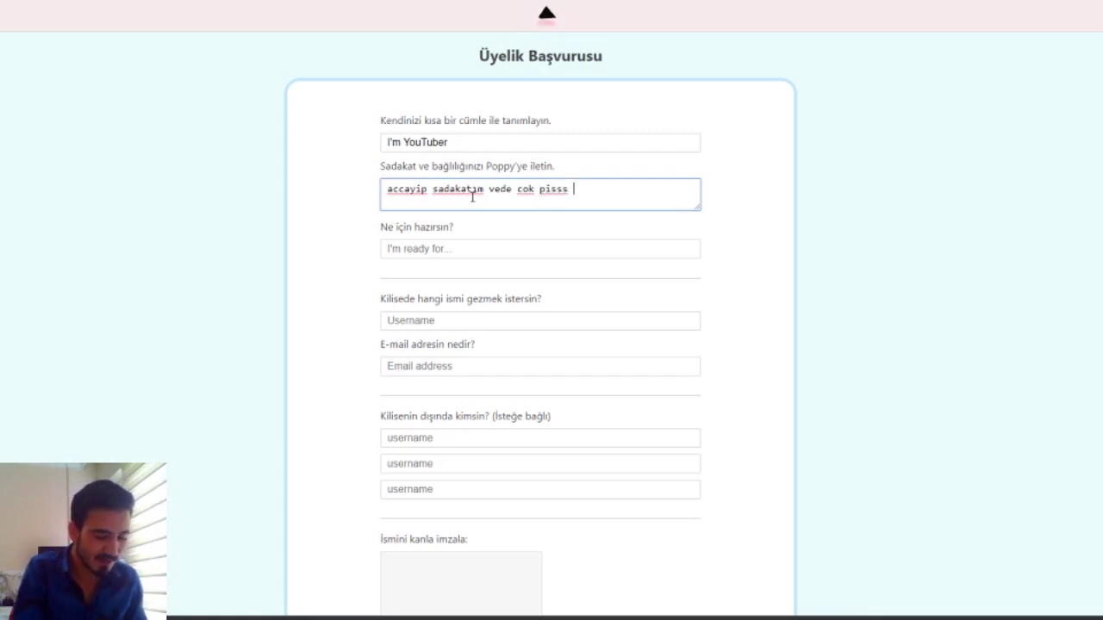
{"action": "type", "text": "bağlıyım"}
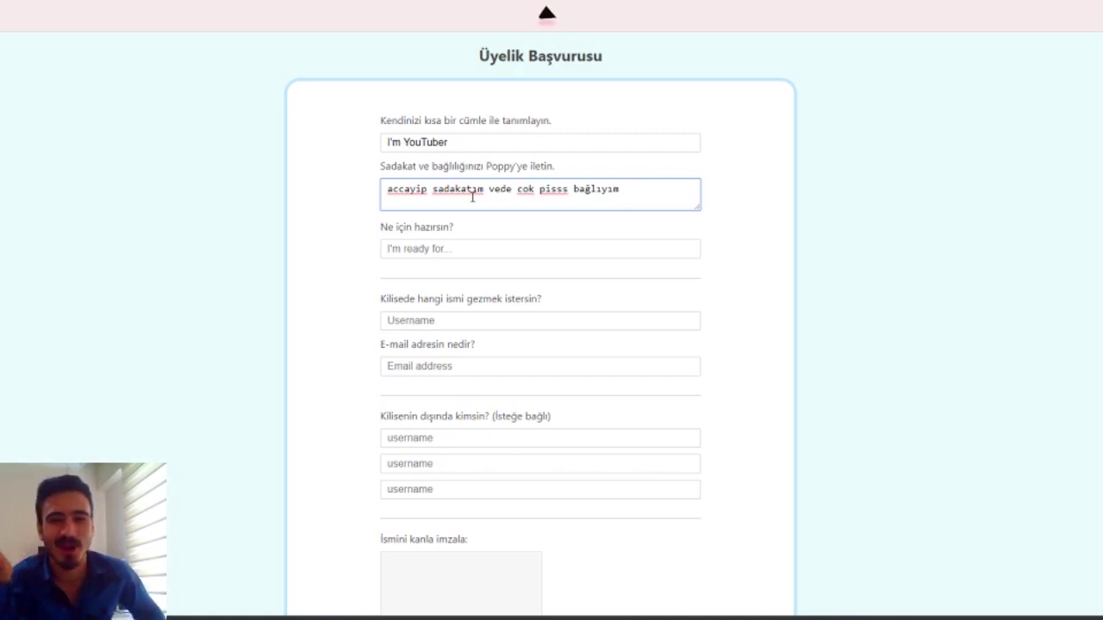
Step: Answer the 'I'm ready for...' field with "Herşeye Hazırım !!!"
{"action": "left_click", "coordinate": [451, 252]}
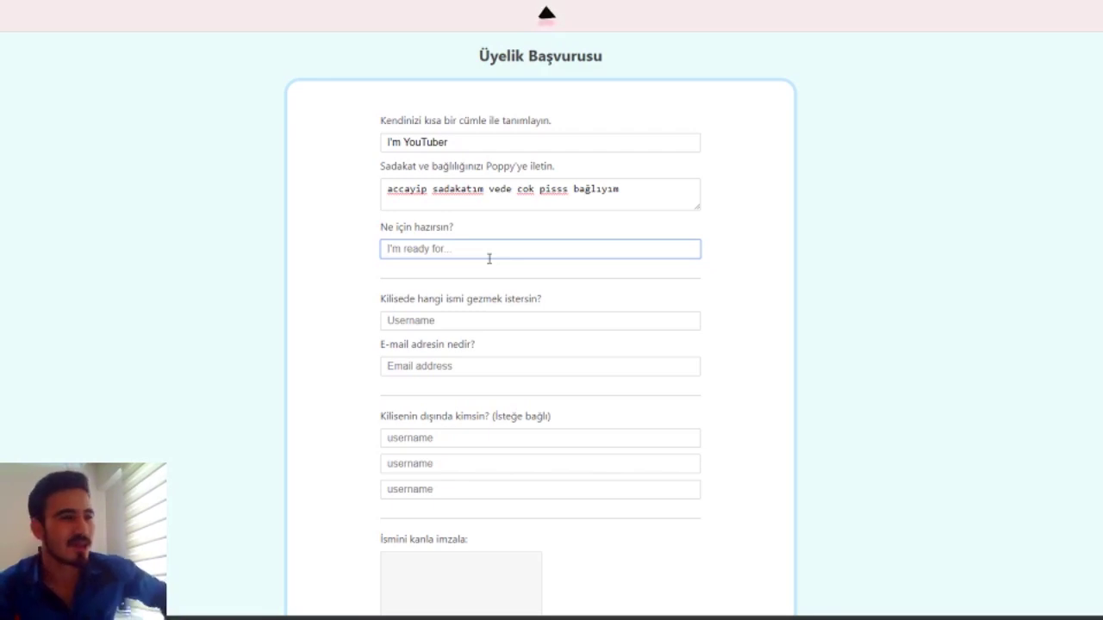
{"action": "type", "text": "Herşe"}
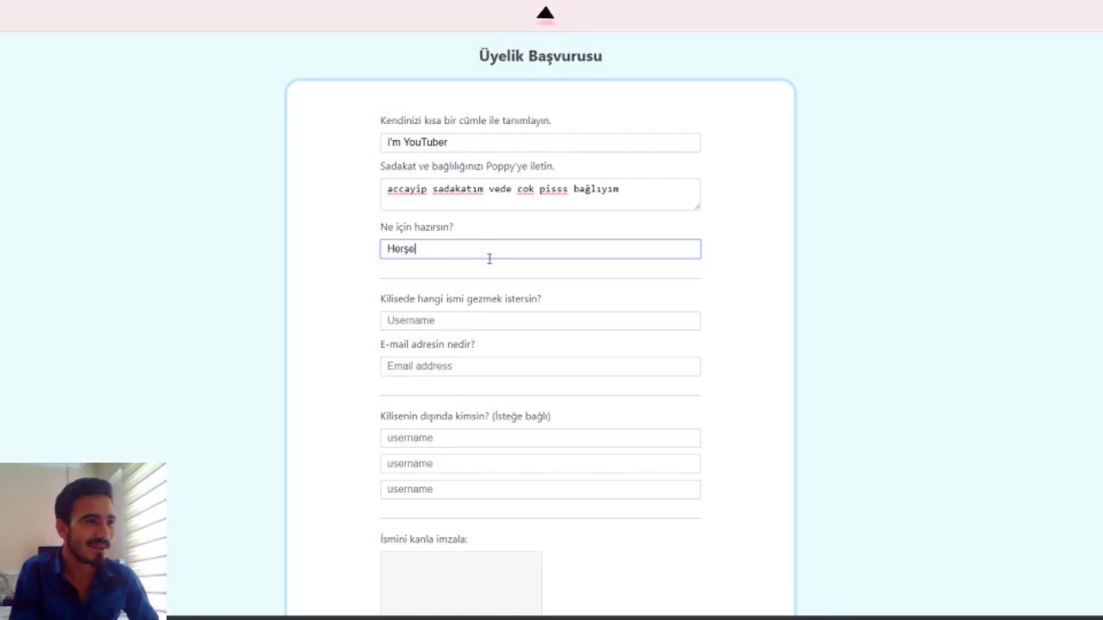
{"action": "type", "text": "ye Hazırı"}
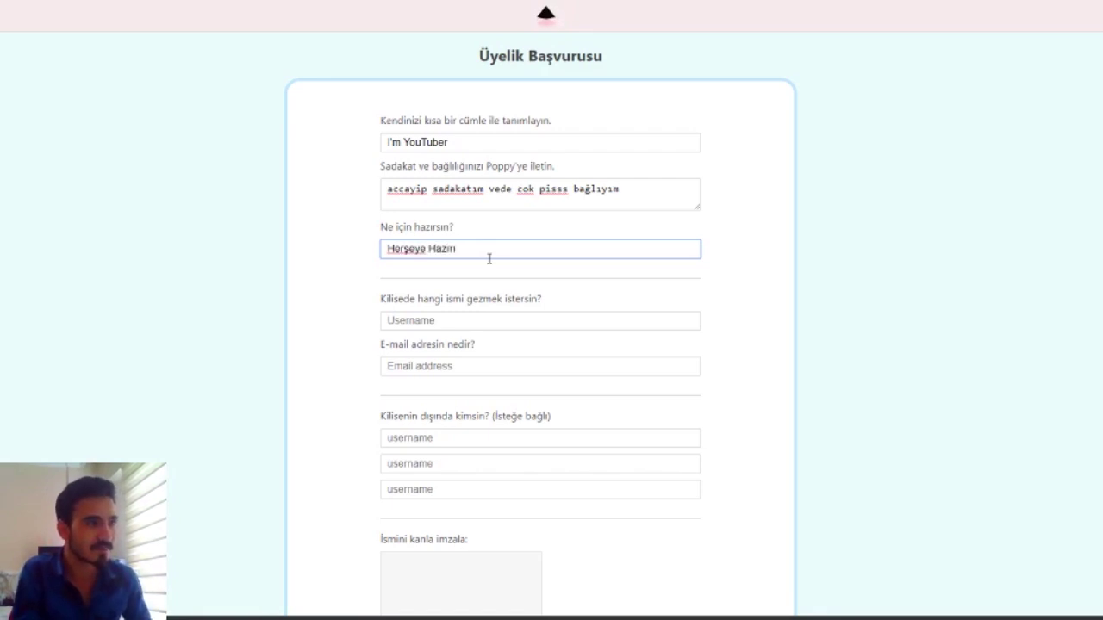
{"action": "type", "text": "m"}
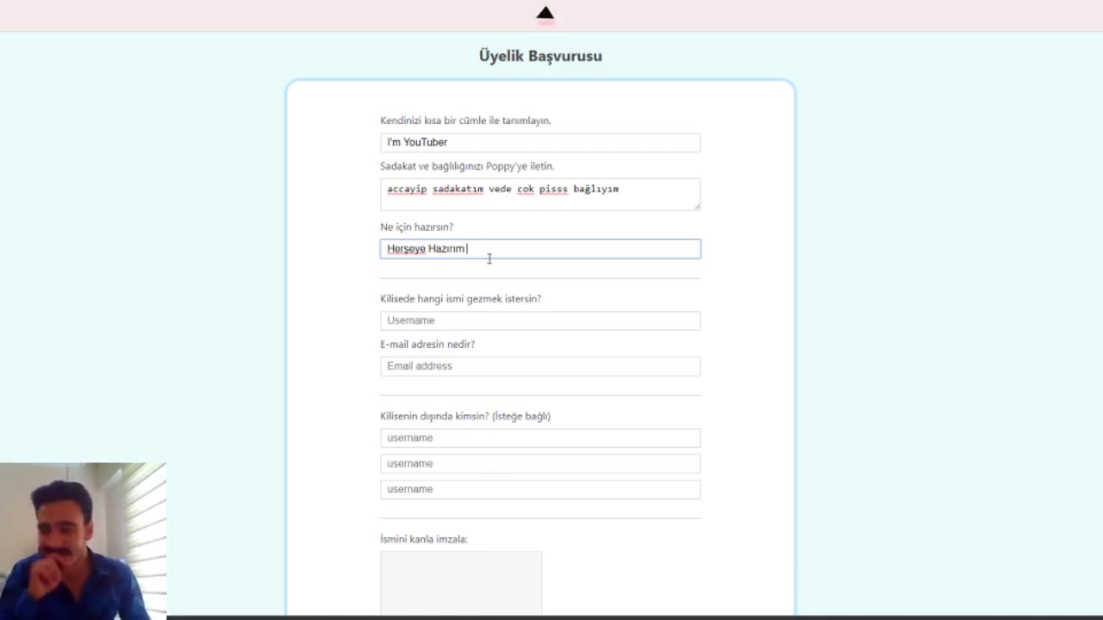
{"action": "key", "text": "BackSpace"}
{"action": "key", "text": "BackSpace"}
{"action": "type", "text": "!!!!"}
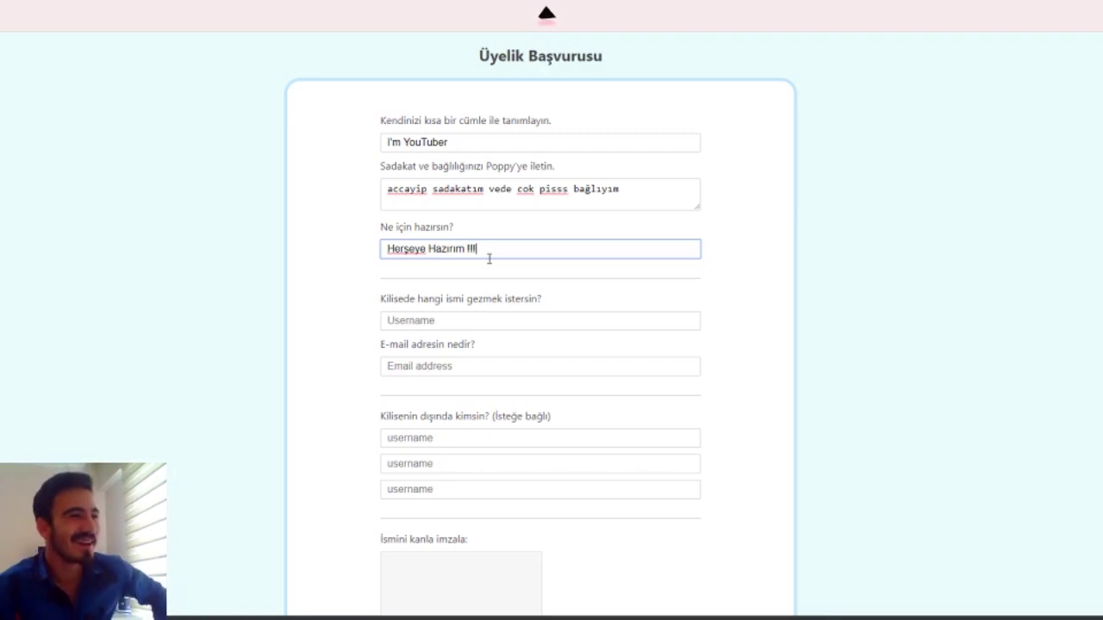
Step: Enter the desired church username and fill the e-mail address from the autofill suggestion
{"action": "left_click", "coordinate": [497, 327]}
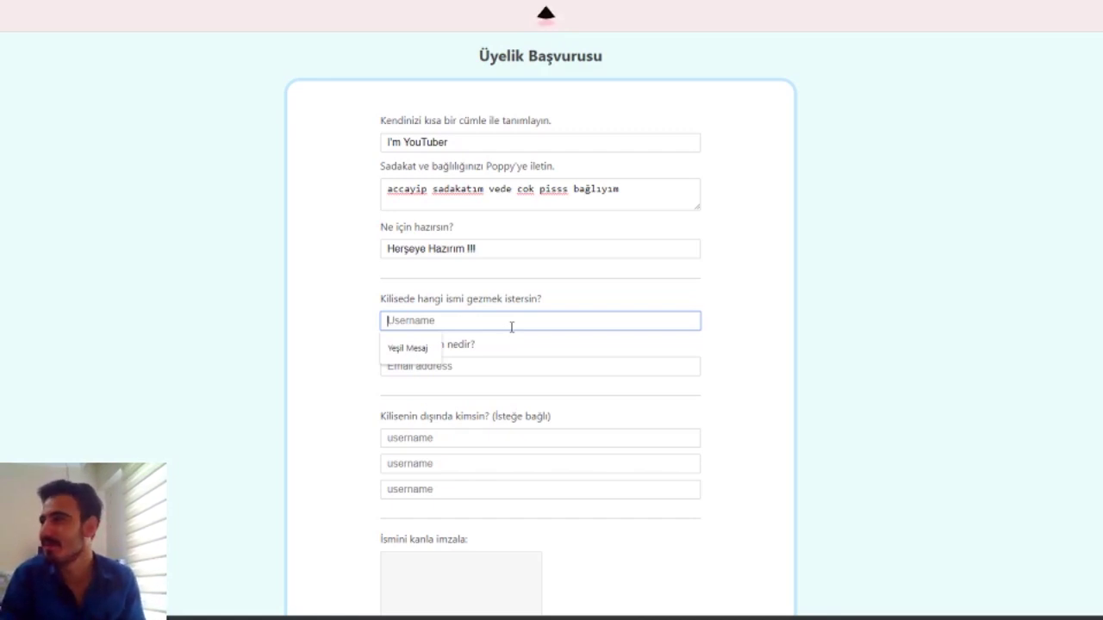
{"action": "type", "text": "2boyut"}
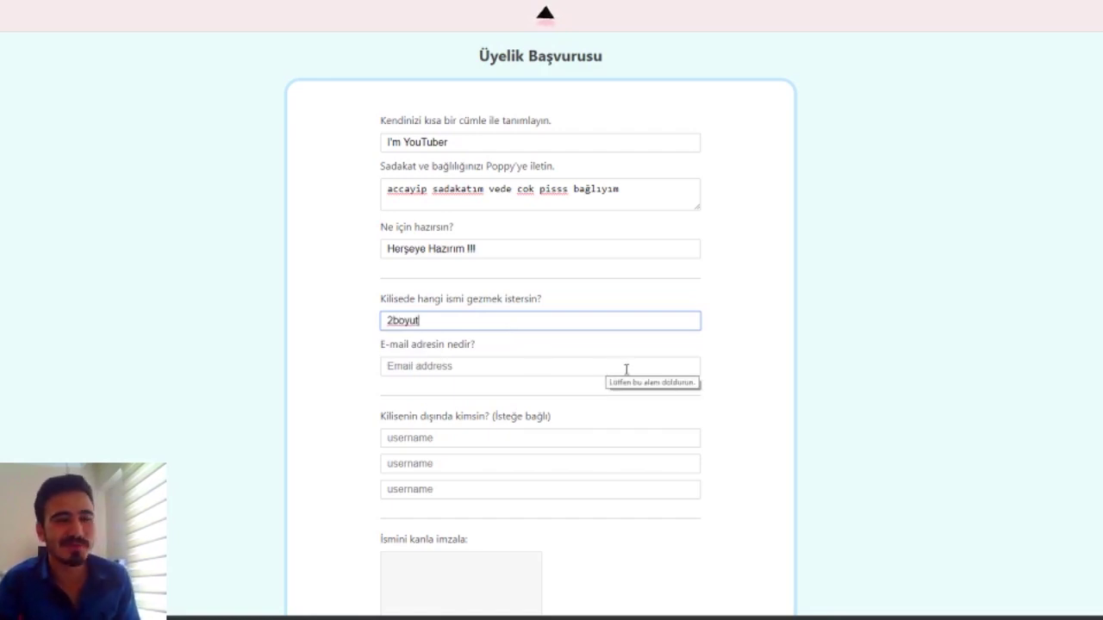
{"action": "left_click", "coordinate": [472, 366]}
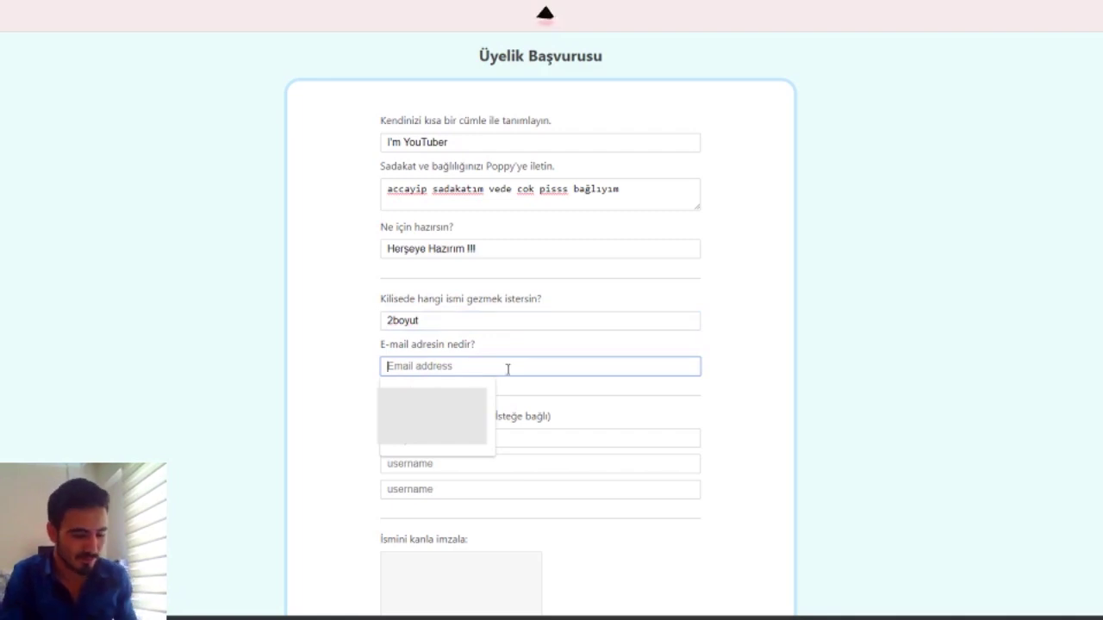
{"action": "key", "text": "Down"}
{"action": "key", "text": "Return"}
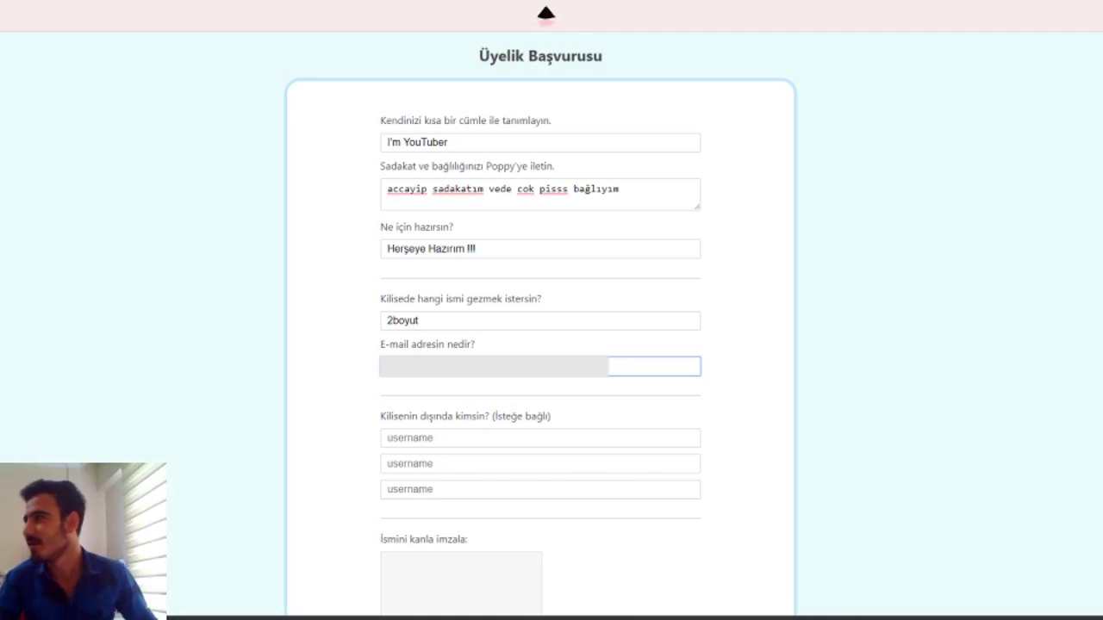
Step: Type first names into the first two optional 'Kilisenin dışında kimsin?' fields
{"action": "scroll", "coordinate": [468, 345], "scroll_direction": "down", "scroll_amount": 2}
{"action": "left_click", "coordinate": [458, 309]}
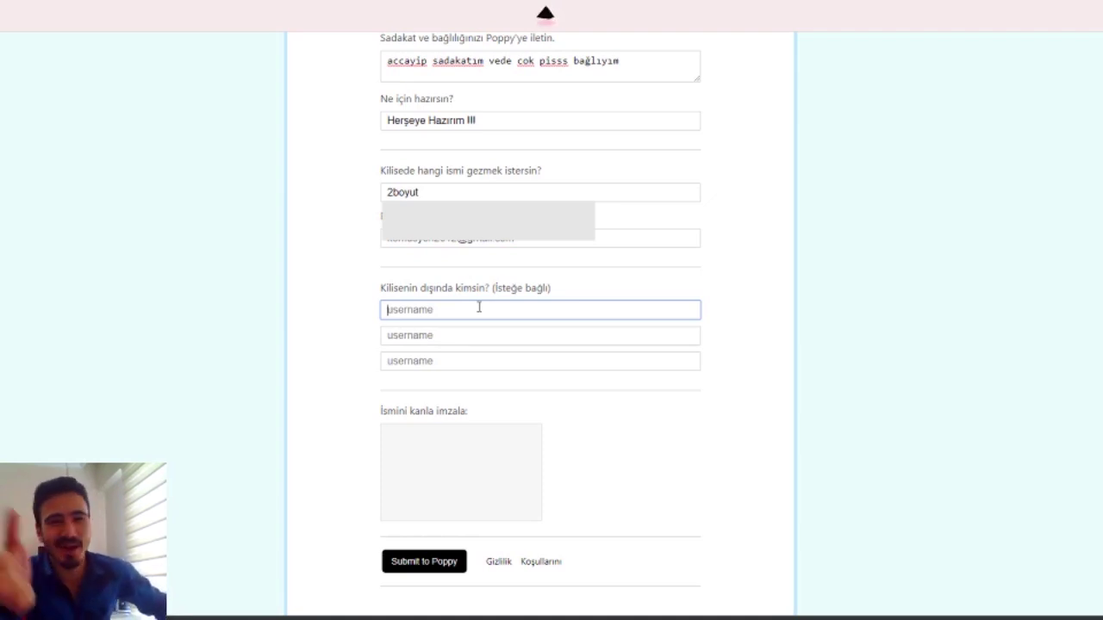
{"action": "type", "text": "Mustafa"}
{"action": "key", "text": "Tab"}
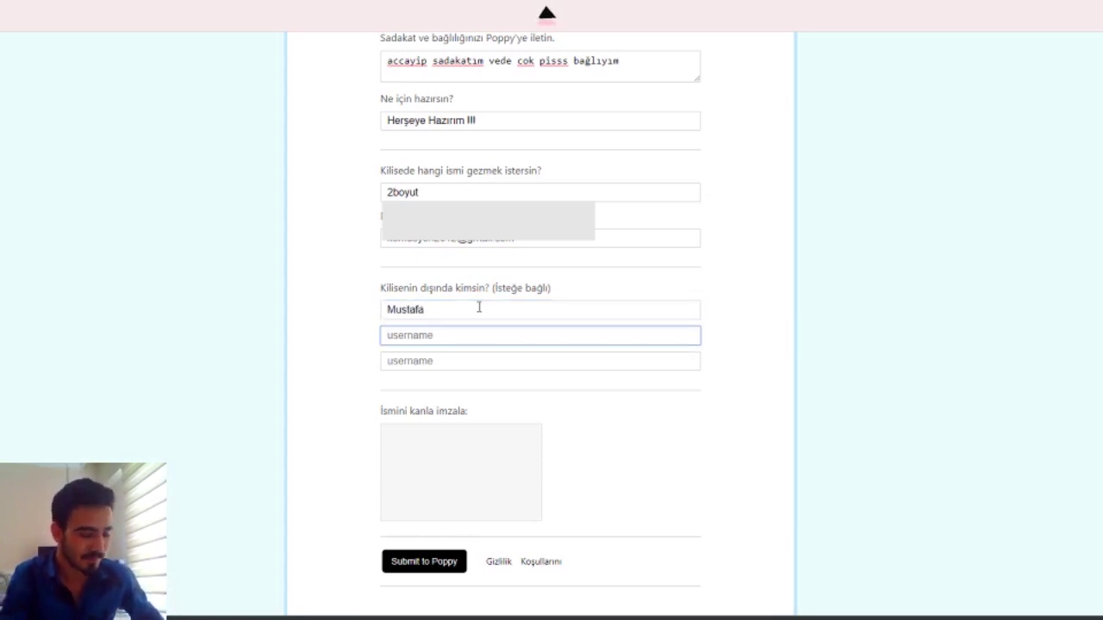
{"action": "type", "text": "Yıldız"}
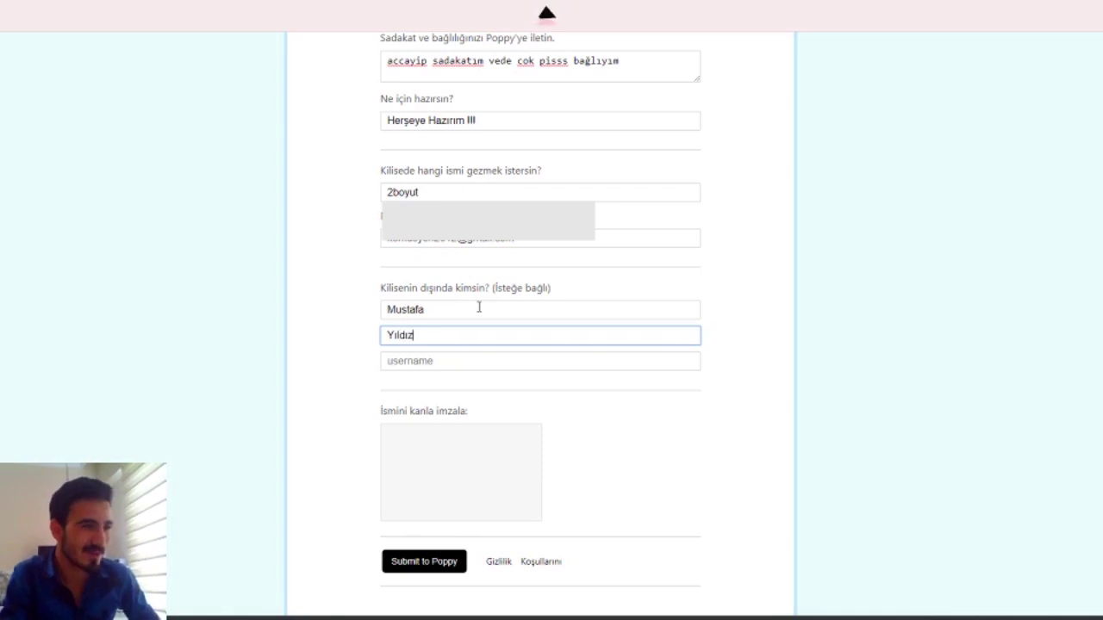
{"action": "key", "text": "Tab"}
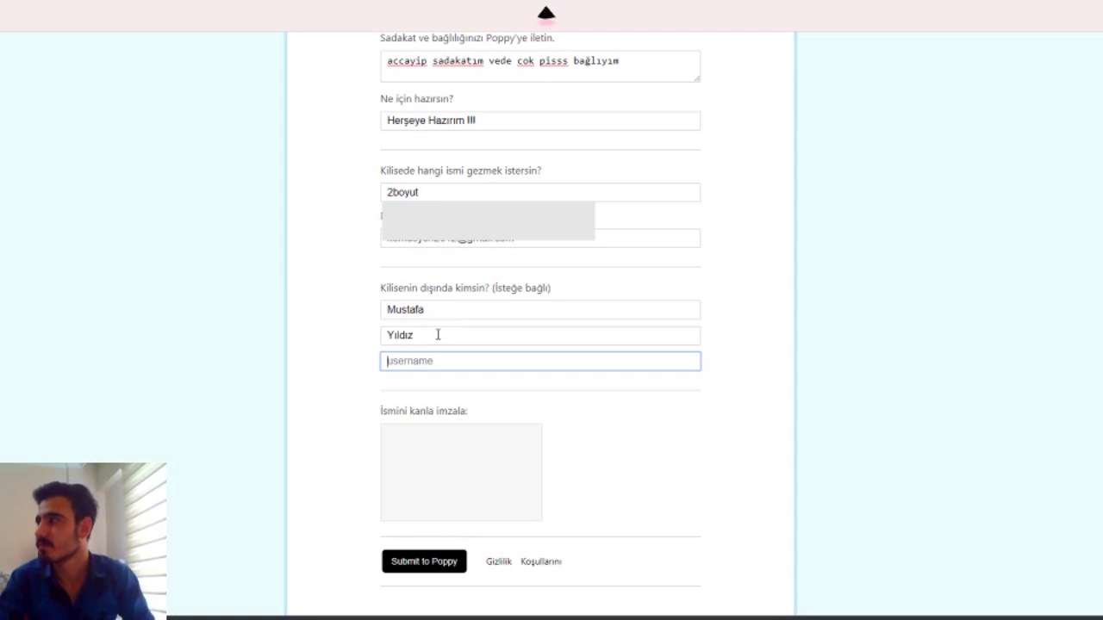
Step: Replace the first two names with different first names and fill the third field
{"action": "key", "text": "shift+Tab"}
{"action": "key", "text": "shift+Tab"}
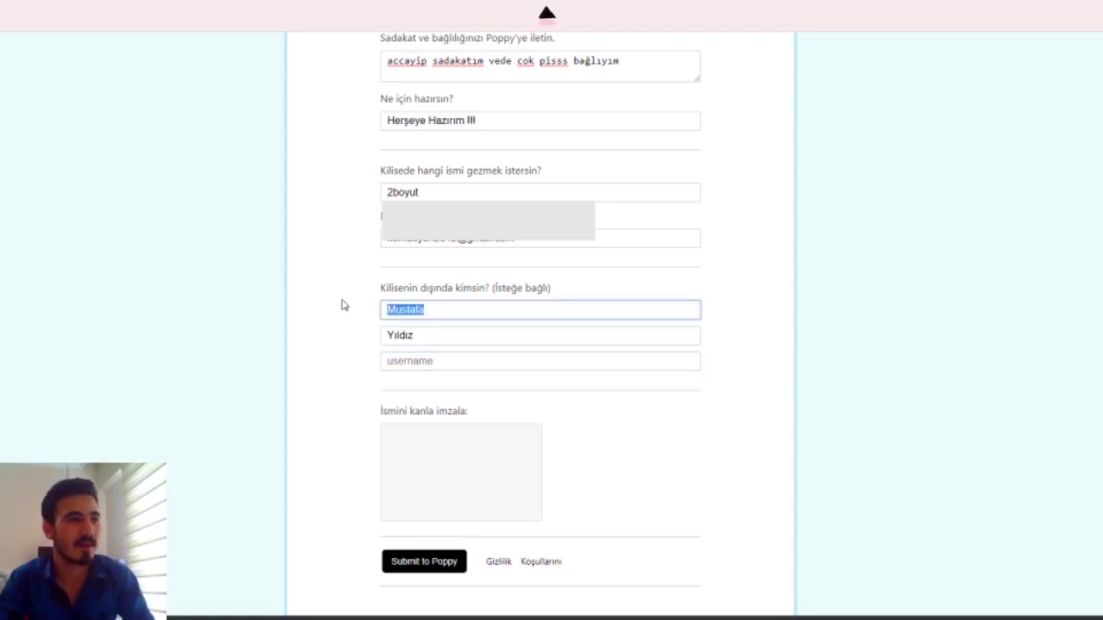
{"action": "type", "text": "Ahmet"}
{"action": "key", "text": "Tab"}
{"action": "type", "text": "Mehmeyt"}
{"action": "key", "text": "Tab"}
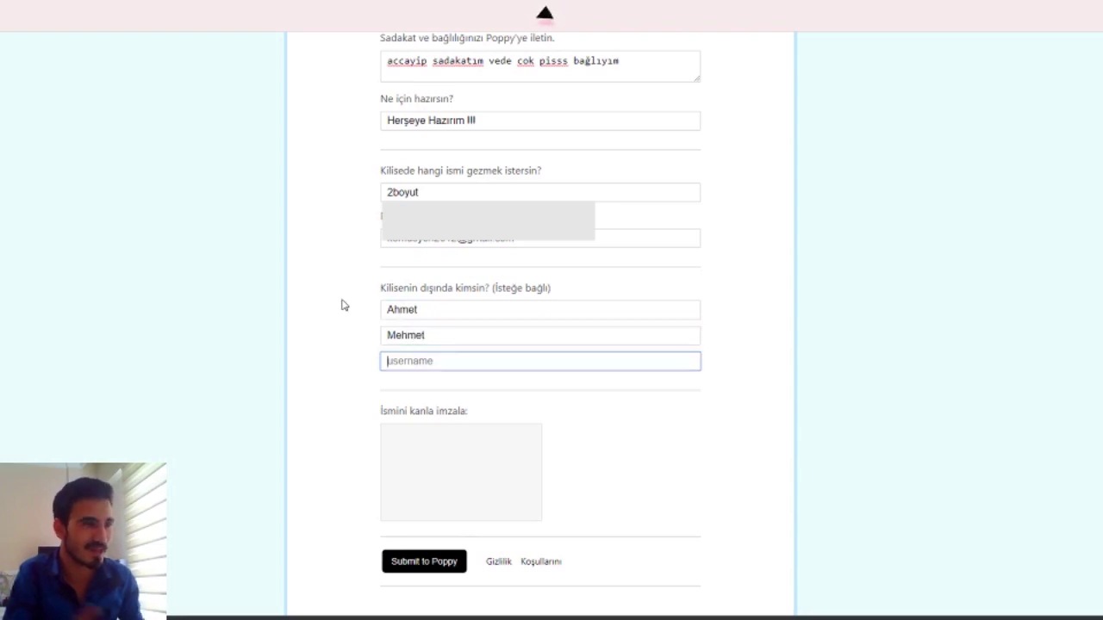
{"action": "type", "text": "Mustafa"}
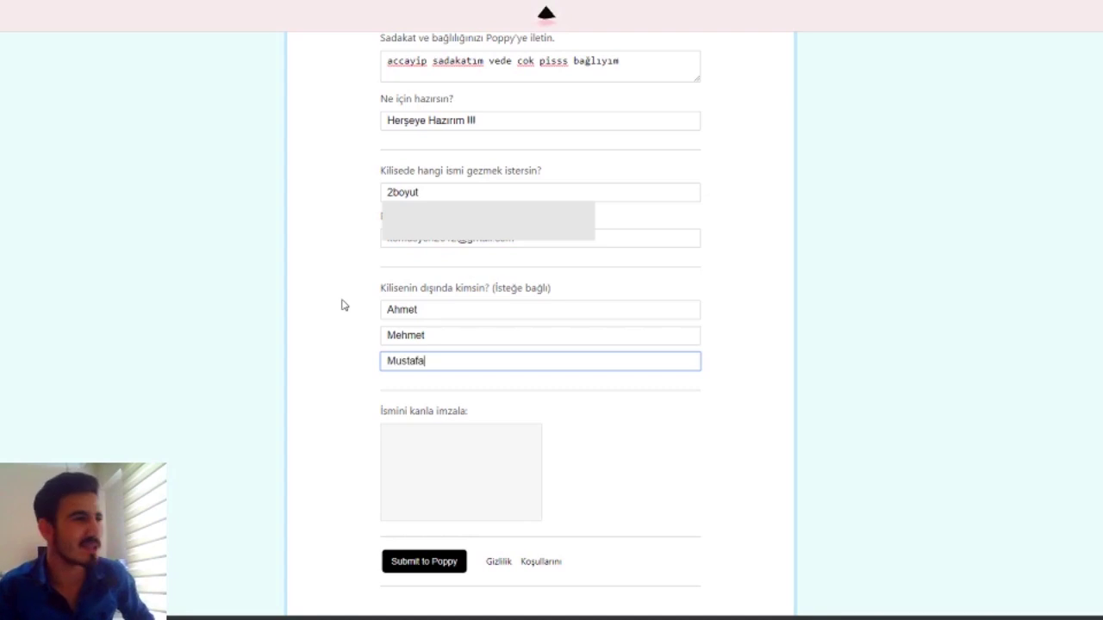
Step: Select the names in the third, second and first fields, then clear the selection
{"action": "left_click_drag", "start_coordinate": [443, 354], "coordinate": [351, 357]}
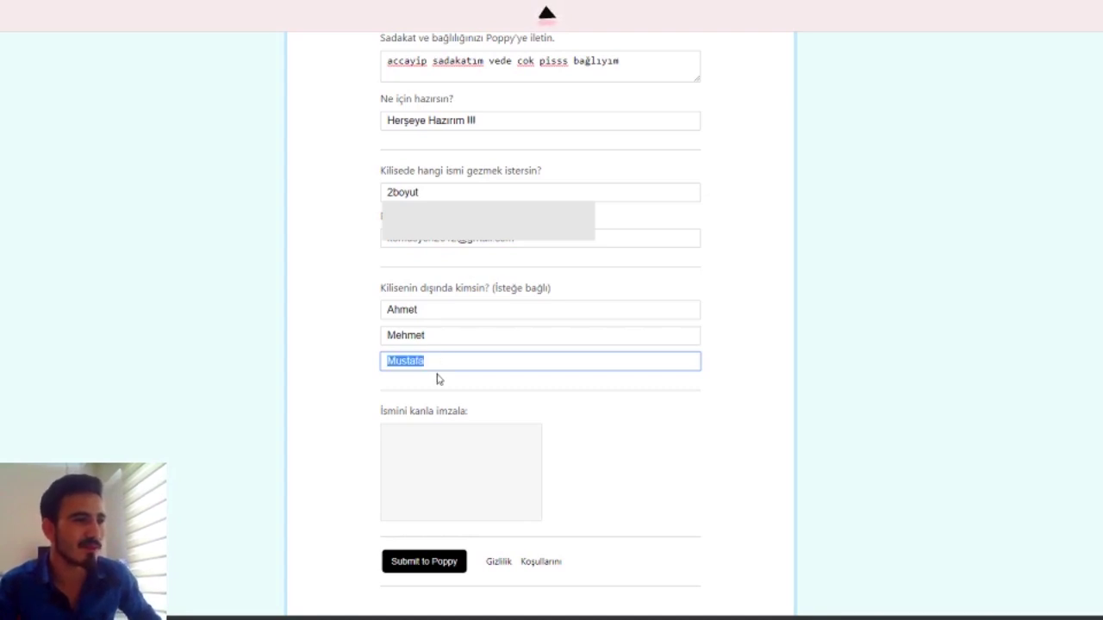
{"action": "left_click_drag", "start_coordinate": [443, 337], "coordinate": [362, 342]}
{"action": "left_click_drag", "start_coordinate": [448, 315], "coordinate": [340, 310]}
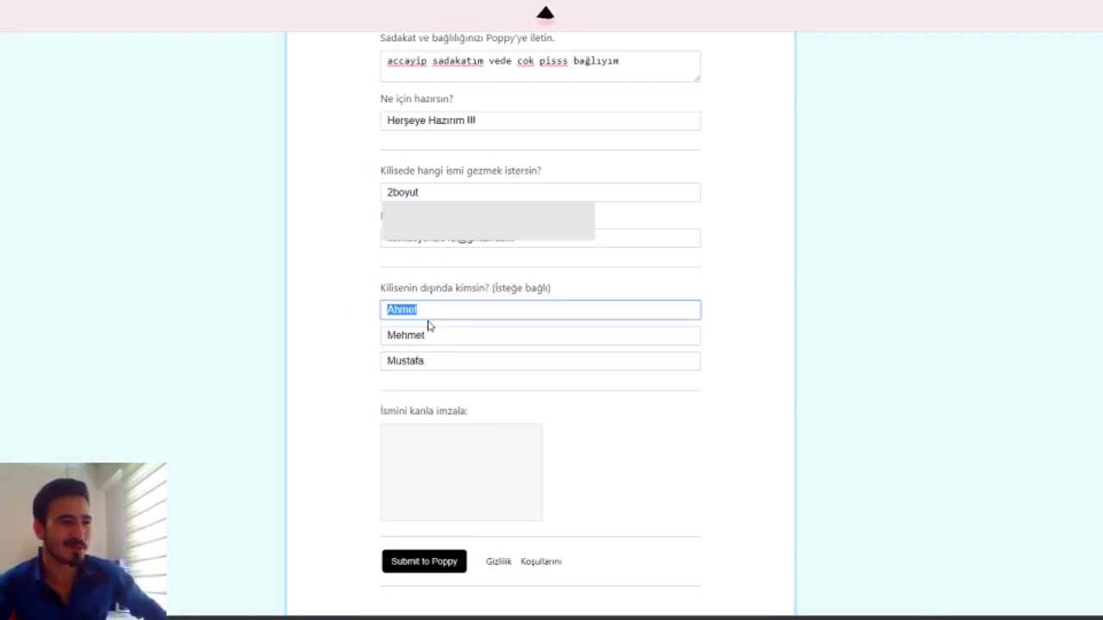
{"action": "left_click", "coordinate": [447, 485]}
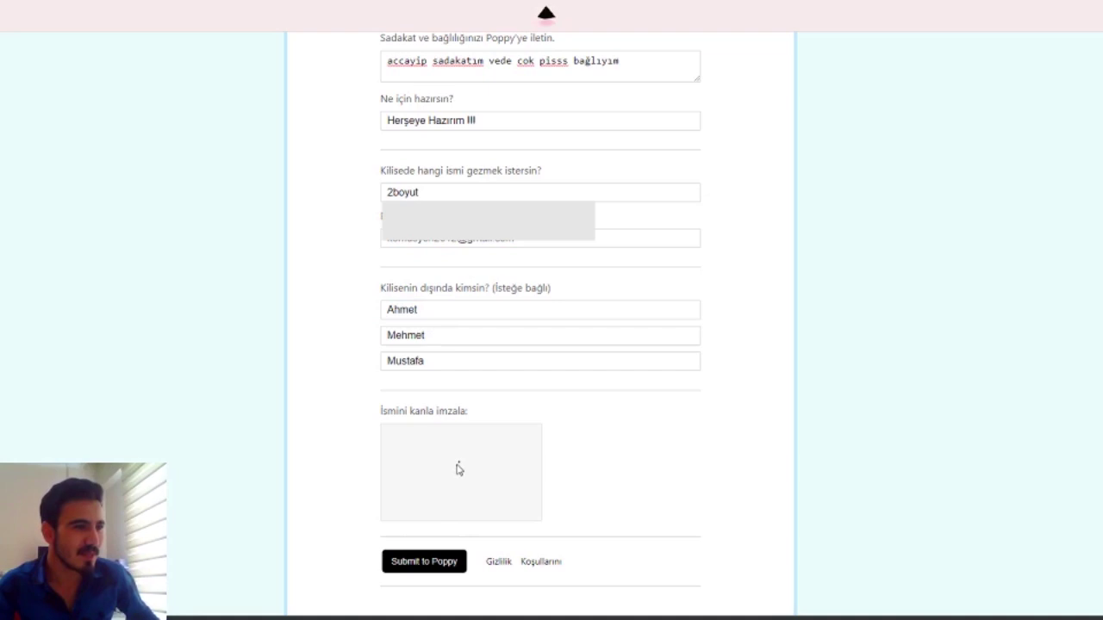
Step: Draw a freehand signature in the 'İsmini kanla imzala' box and submit to Poppy
{"action": "scroll", "coordinate": [470, 467], "scroll_direction": "down", "scroll_amount": 1}
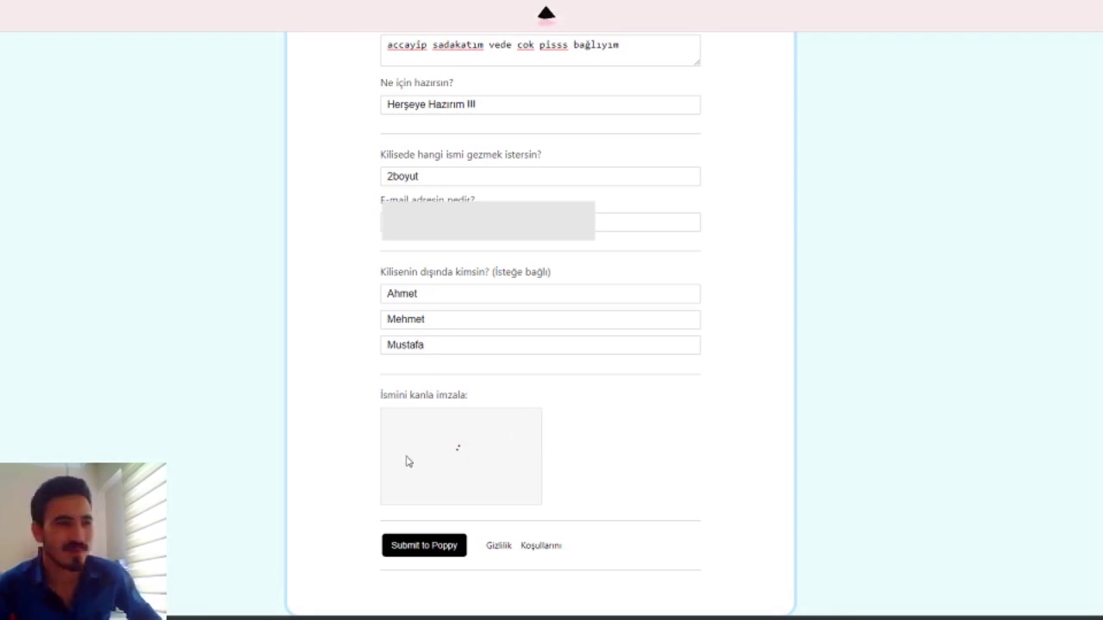
{"action": "mouse_move", "coordinate": [396, 465]}
{"action": "left_mouse_down"}
{"action": "mouse_move", "coordinate": [423, 453]}
{"action": "mouse_move", "coordinate": [406, 480]}
{"action": "mouse_move", "coordinate": [437, 477]}
{"action": "mouse_move", "coordinate": [442, 443]}
{"action": "mouse_move", "coordinate": [470, 472]}
{"action": "mouse_move", "coordinate": [507, 452]}
{"action": "mouse_move", "coordinate": [485, 464]}
{"action": "left_mouse_up"}
{"action": "left_click_drag", "start_coordinate": [398, 476], "coordinate": [482, 441]}
{"action": "left_click", "coordinate": [428, 428]}
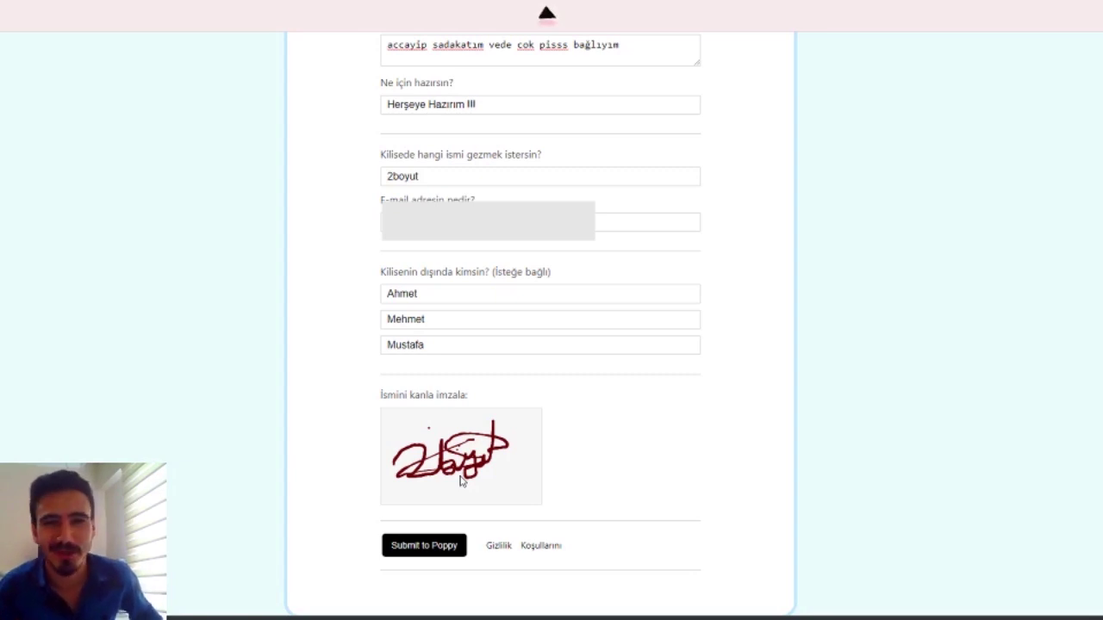
{"action": "left_click", "coordinate": [428, 554]}
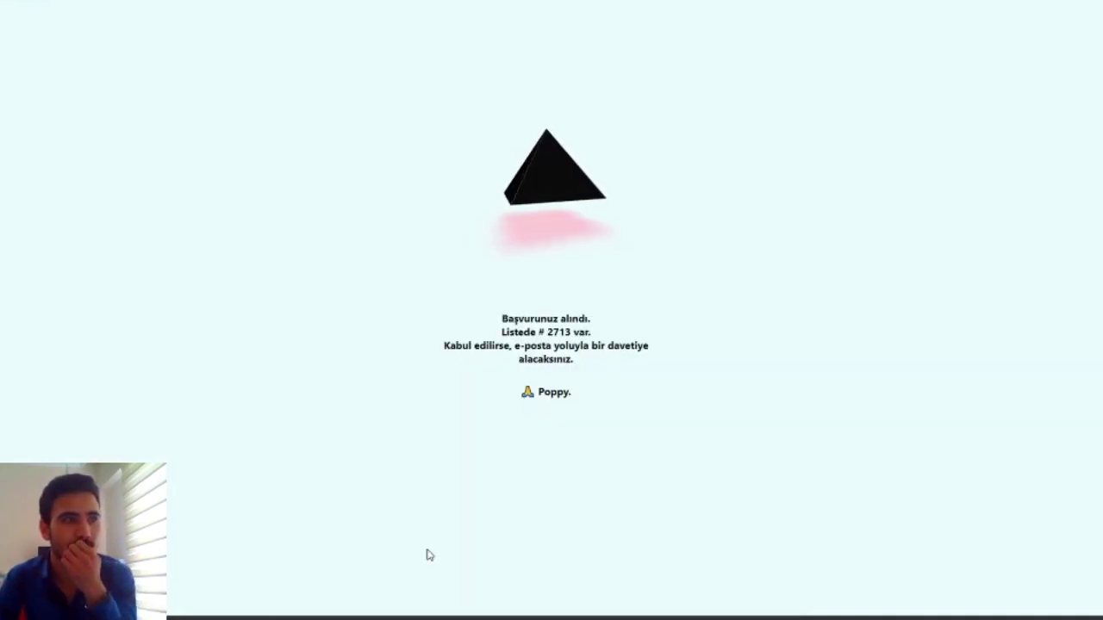